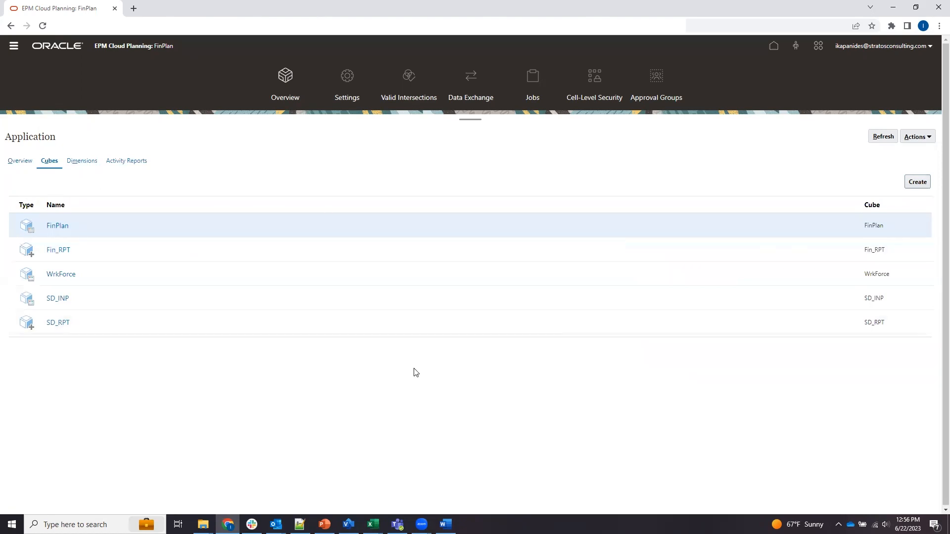
Open the Dimensions editor for the FinPlan application and display the Supporting Detail dimension's members
left_click(13, 48)
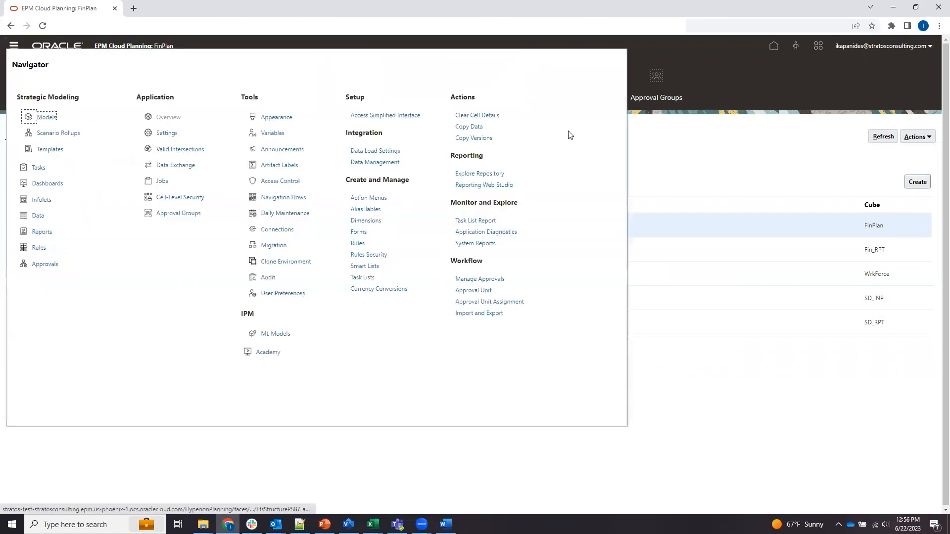
left_click(377, 225)
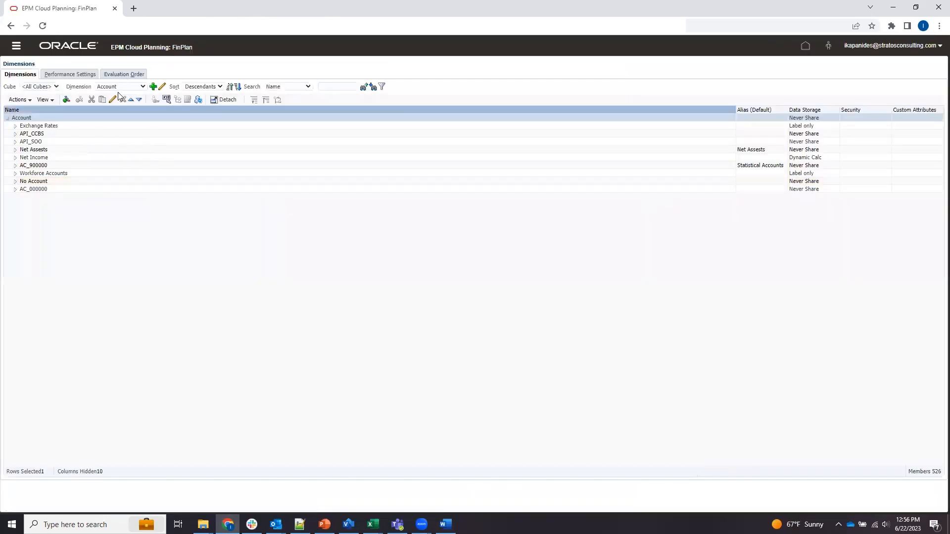
left_click(115, 86)
left_click(136, 157)
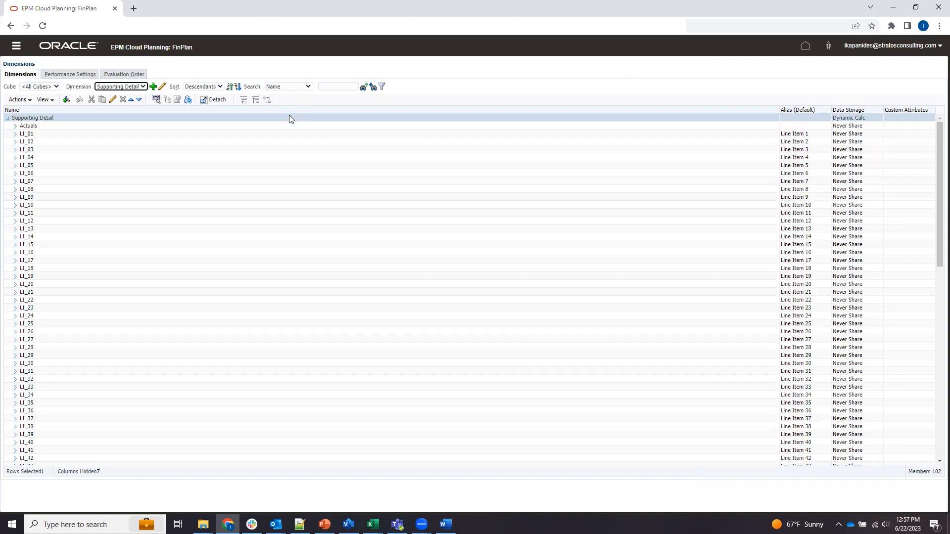
left_click(306, 100)
Display the Period dimension and expand YearTotal, Q1 and Supporting Detail Descriptions to view their members
left_click(111, 87)
left_click(131, 130)
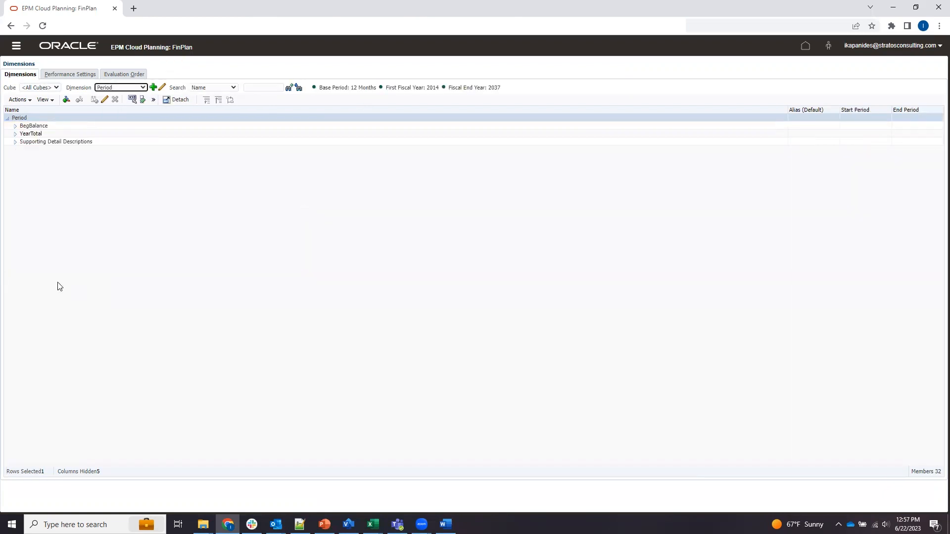
left_click(15, 135)
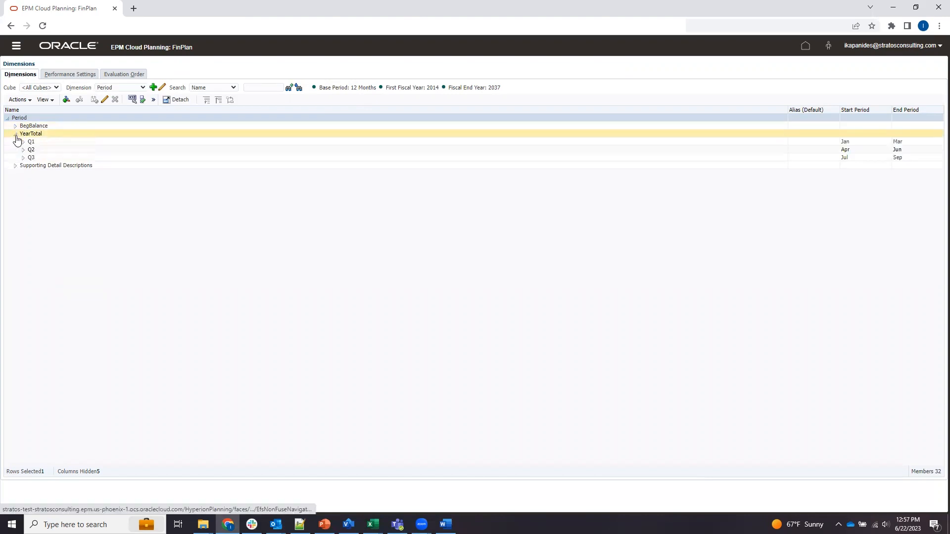
left_click(23, 142)
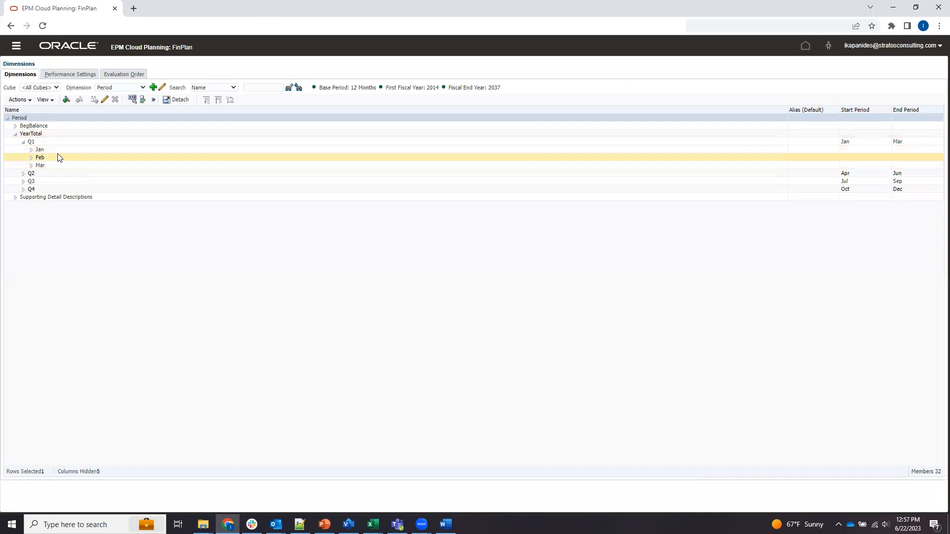
left_click(16, 197)
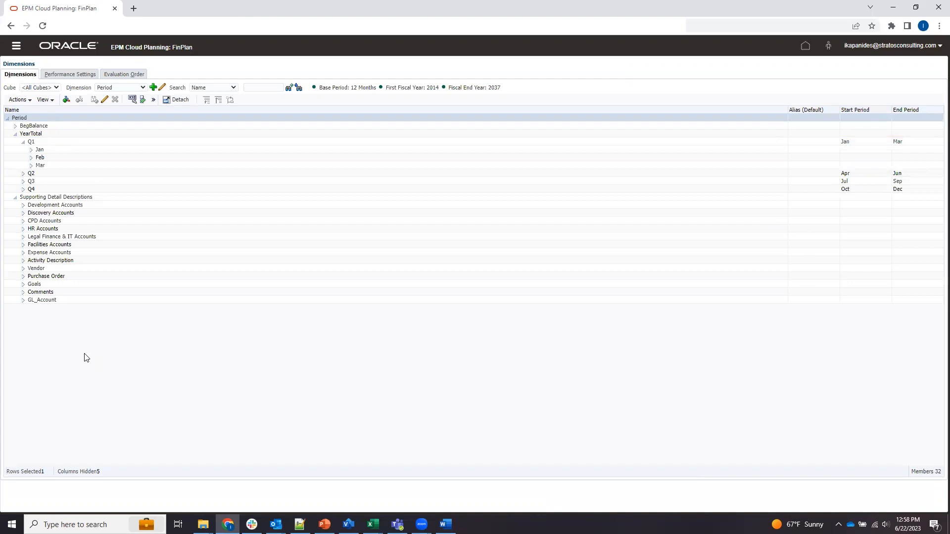
Switch to the Supporting_Detail.xlsx workbook in Excel and examine the Actuals rows on the Discovery Input sheet
left_click(373, 524)
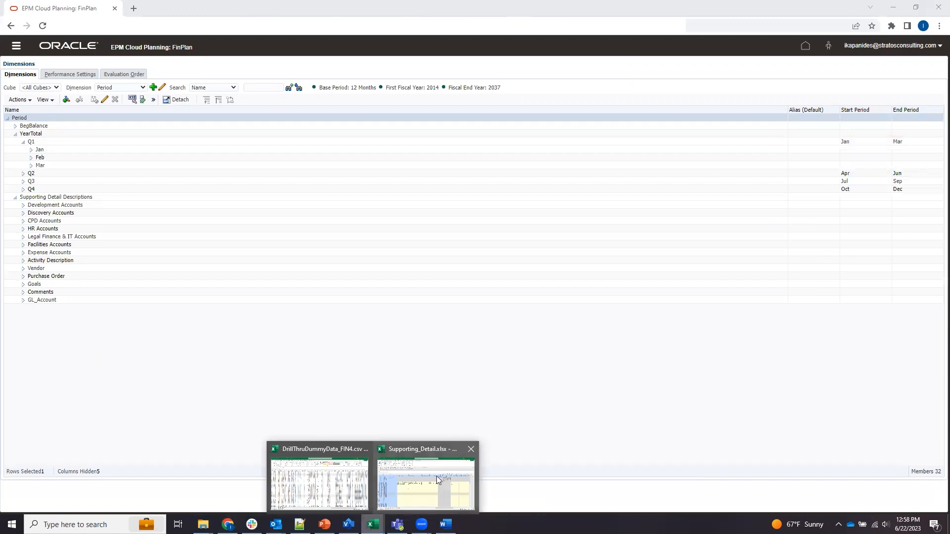
left_click(436, 480)
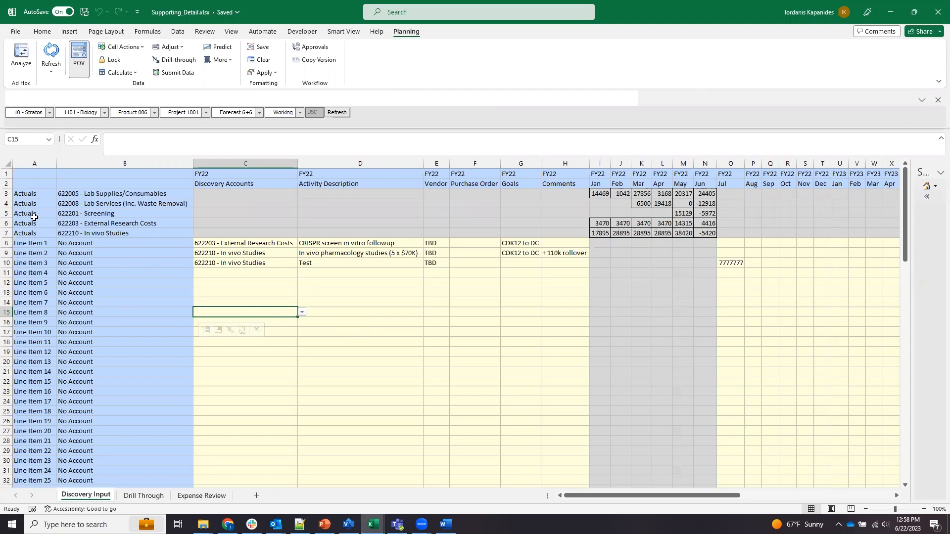
left_click_drag(31, 193, 31, 233)
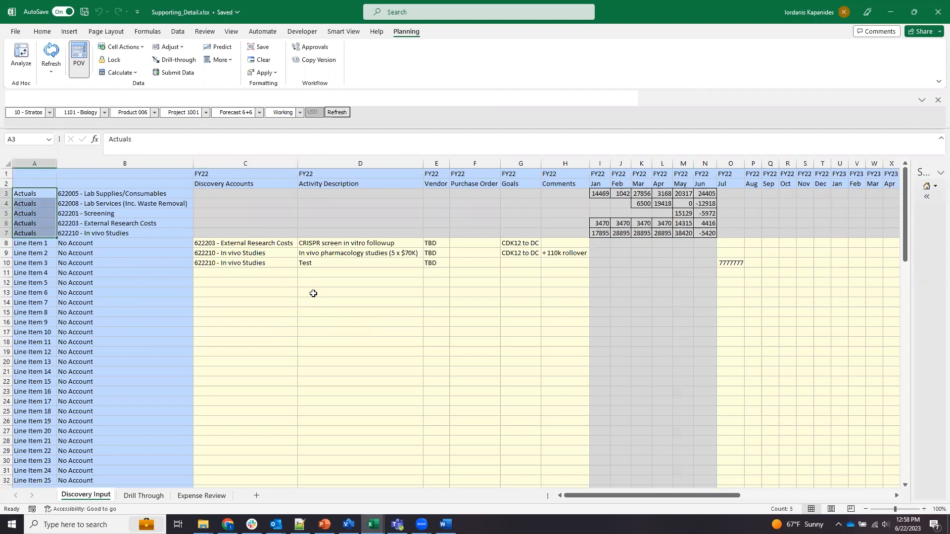
key("Right")
key("Left")
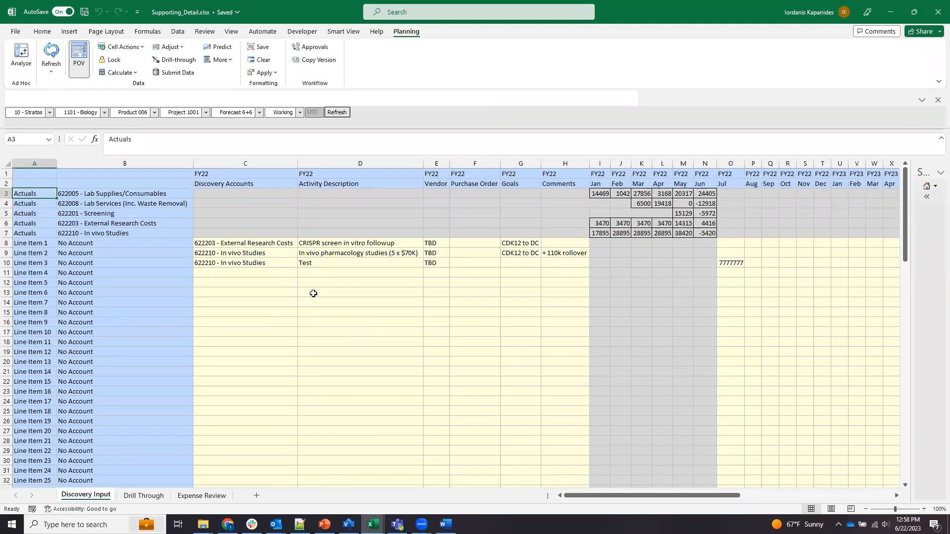
Go through the Lab Supplies/Consumables Actuals row from the account columns to the FY22 Jan amount
key("Right")
key("Right")
key("Right")
key("Right")
key("Right")
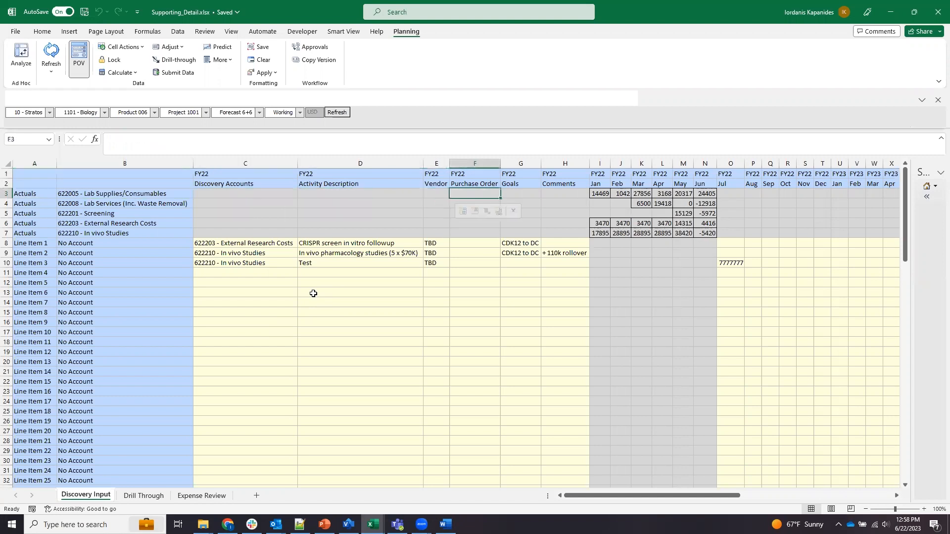
key("Right")
key("Right")
key("Right")
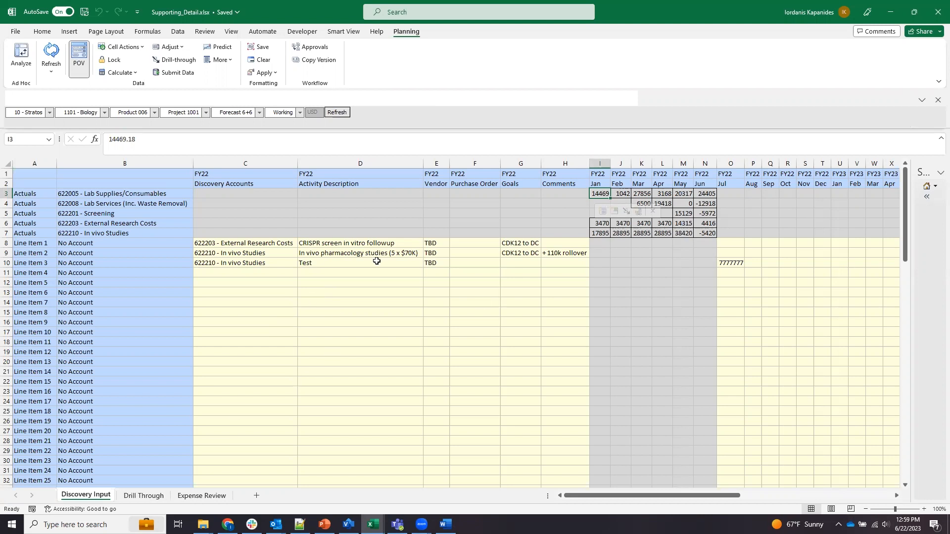
Review the purchase orders and activity descriptions on the Drill Through sheet
left_click(137, 495)
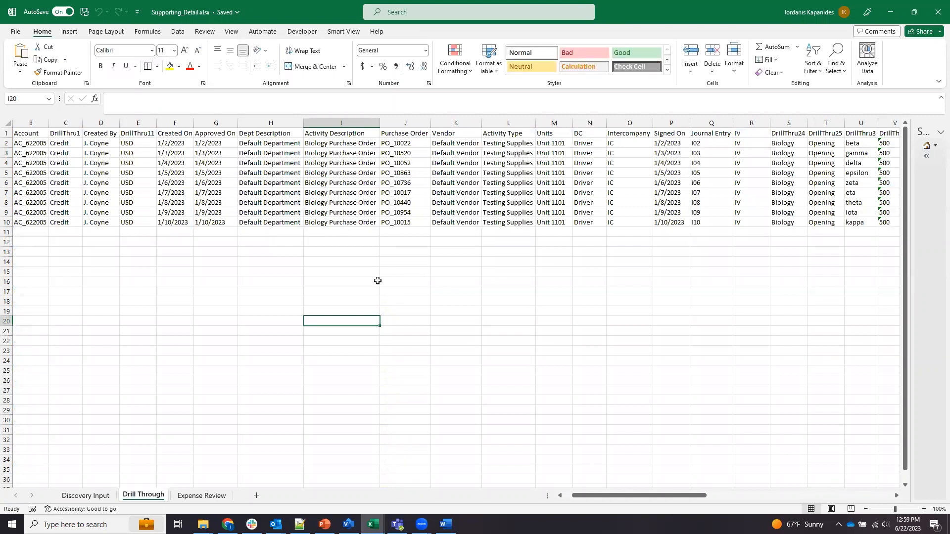
left_click_drag(412, 143, 425, 223)
key("Left")
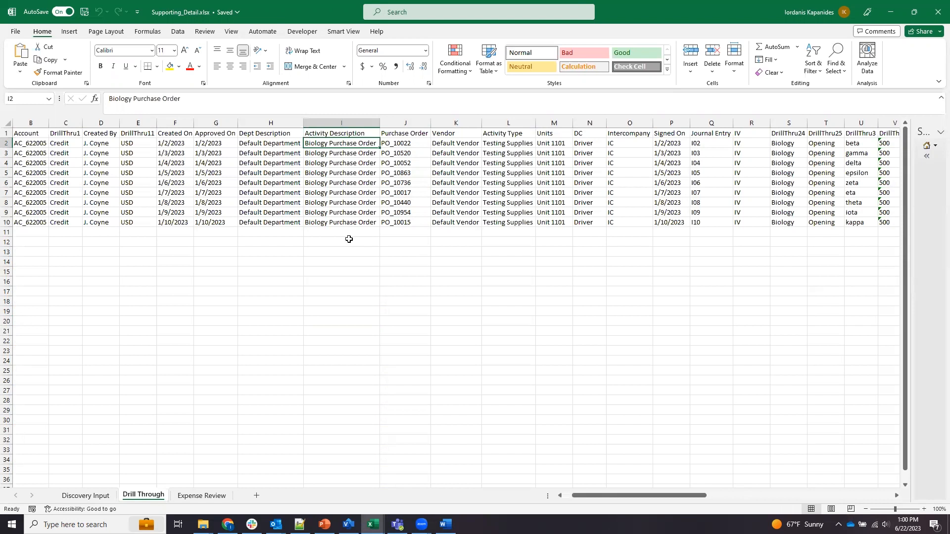
Return to the Discovery Input sheet and examine the available company, cost center and product choices in the point of view
left_click(90, 495)
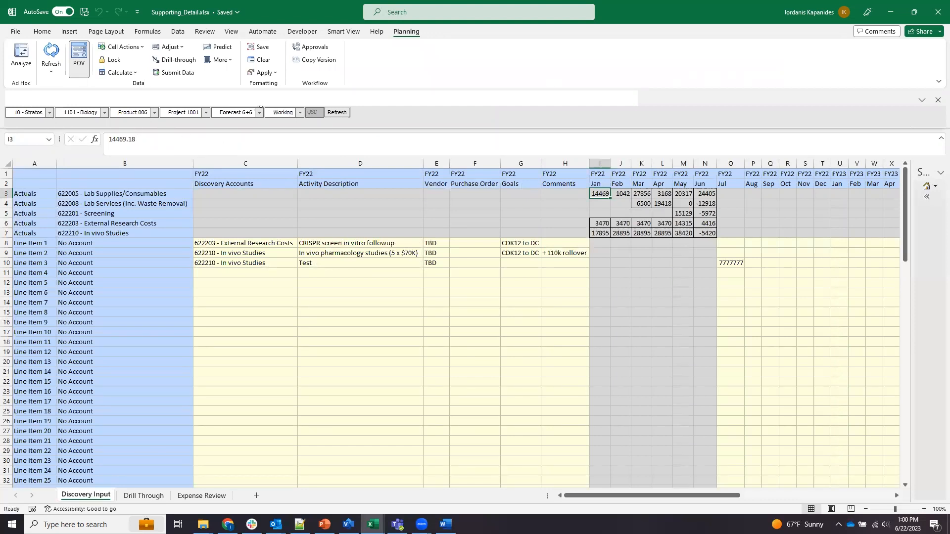
left_click(50, 113)
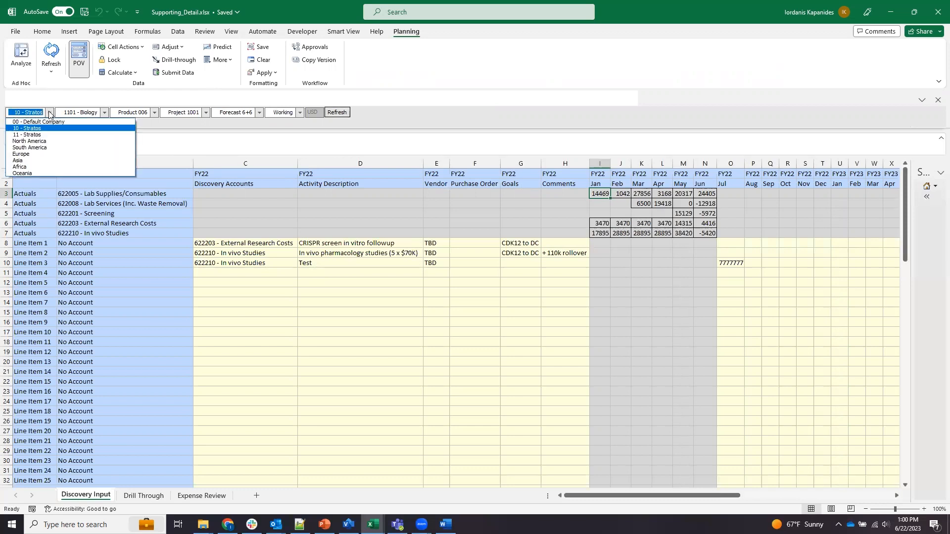
left_click(49, 112)
left_click(105, 112)
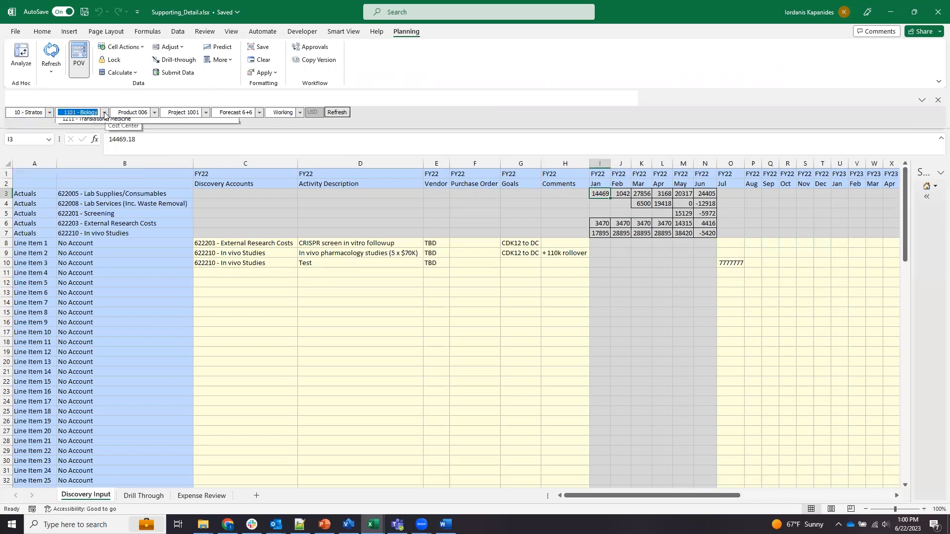
left_click(154, 113)
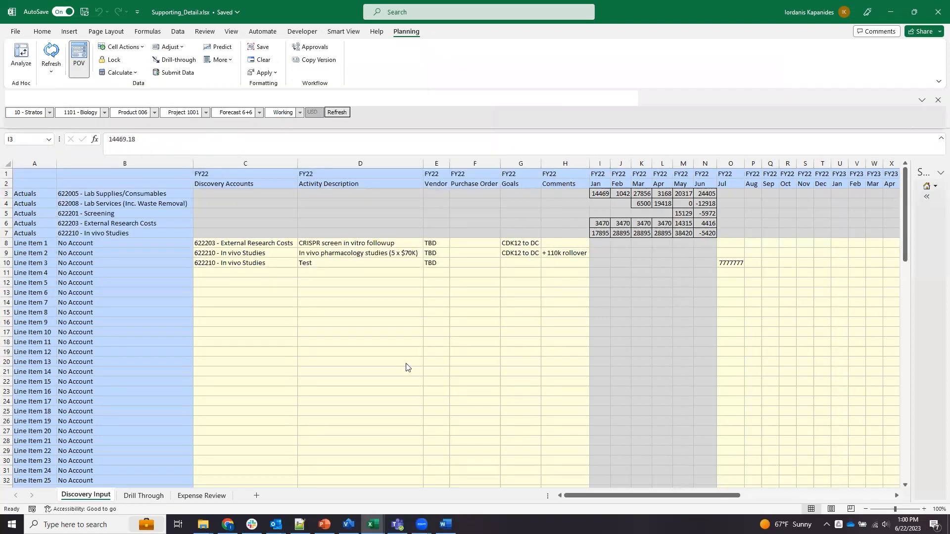
Set Line Item 4's Discovery account to 621201 - Travel and its activity description to "Test Travel Expenses"
left_click(250, 272)
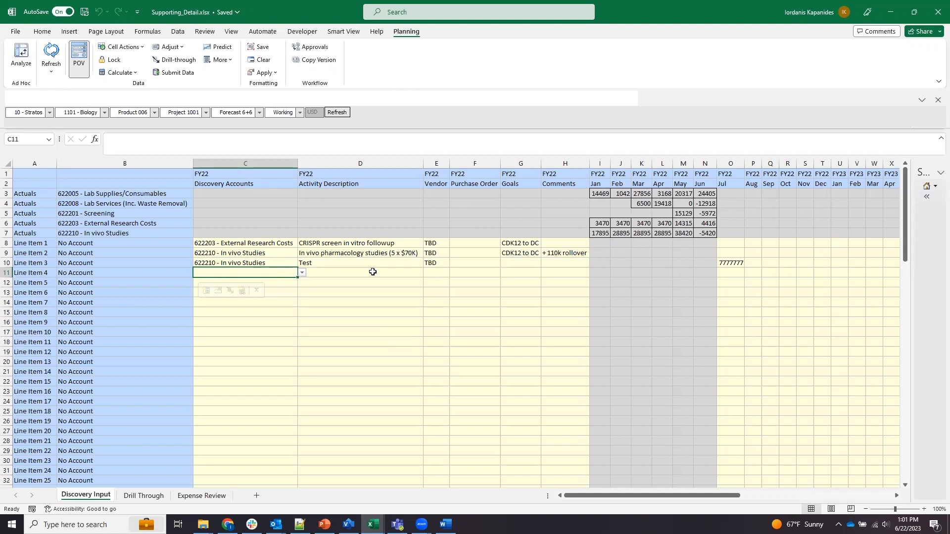
left_click(302, 272)
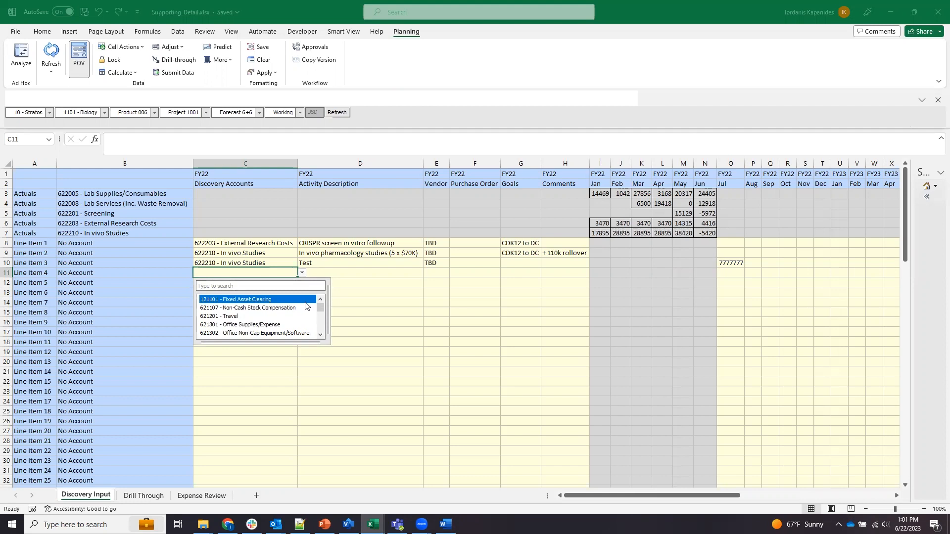
left_click(278, 317)
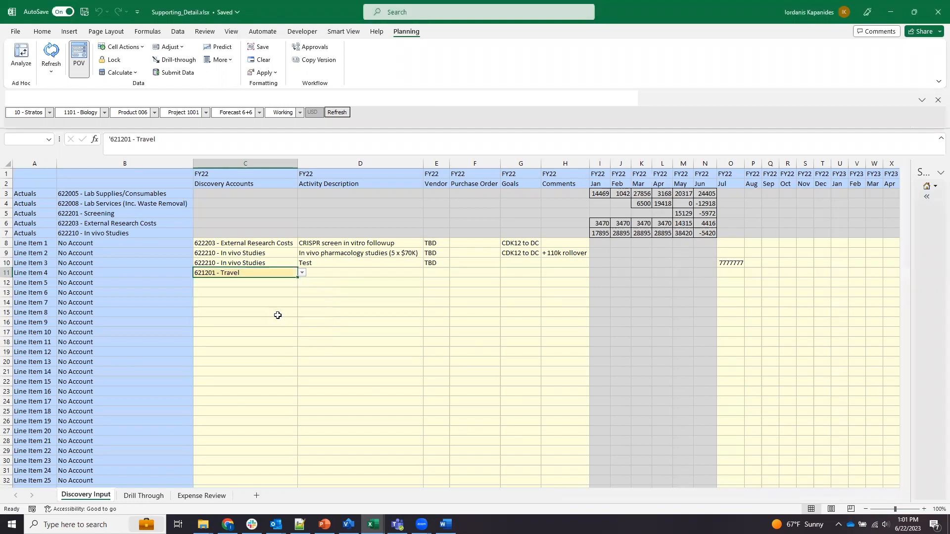
key("Tab")
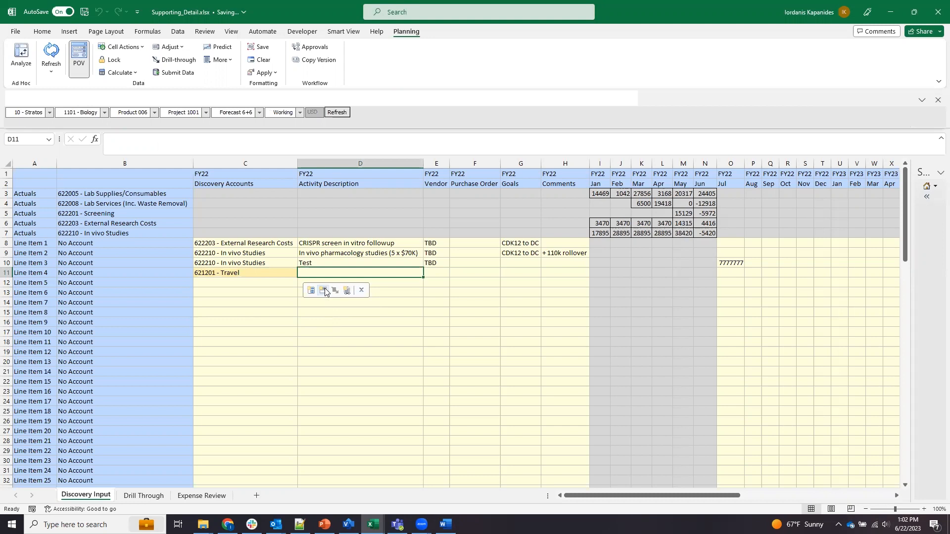
type("Test Travel Expenses")
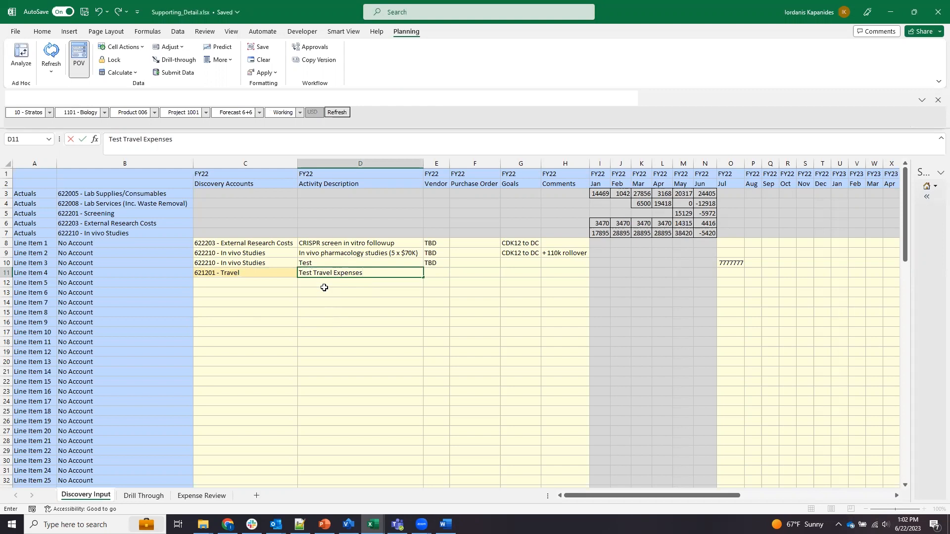
Enter "No Vendor" as Line Item 4's vendor and "No Purchase Order" as its purchase order
key("Tab")
type("No Vendor")
key("Tab")
type("No Pruc")
key("BackSpace")
key("BackSpace")
type("uc")
key("BackSpace")
key("BackSpace")
key("BackSpace")
type("urchase Order")
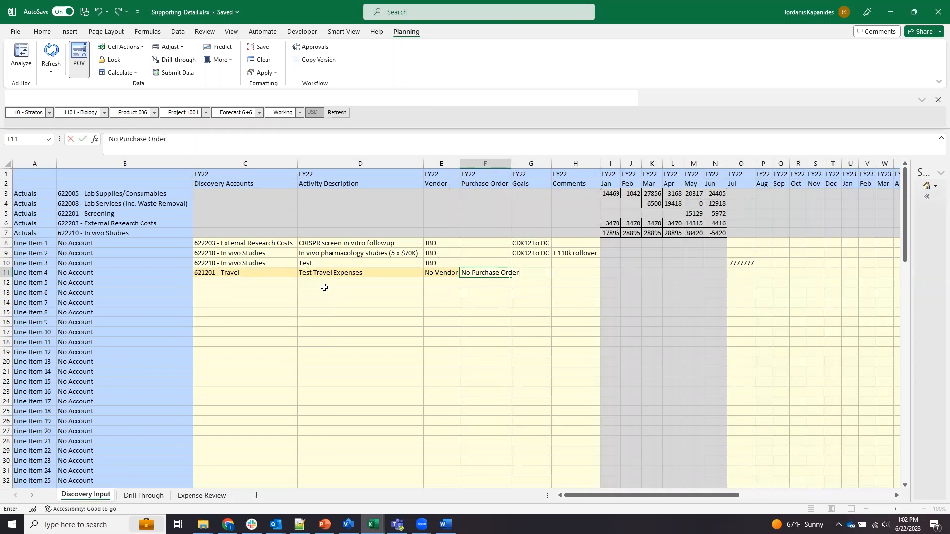
Set Line Item 5's Discovery account to 621301 - Office Supplies/Expense
left_click(324, 284)
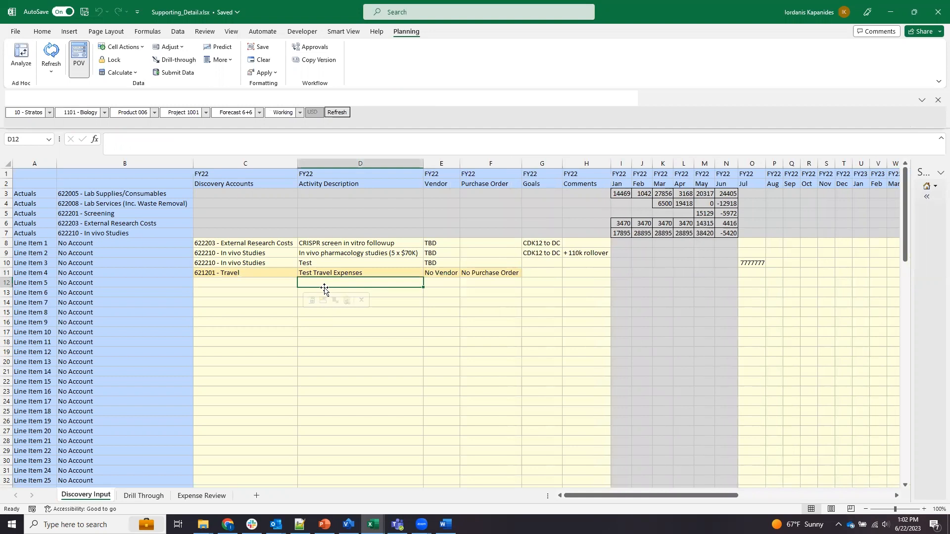
key("Left")
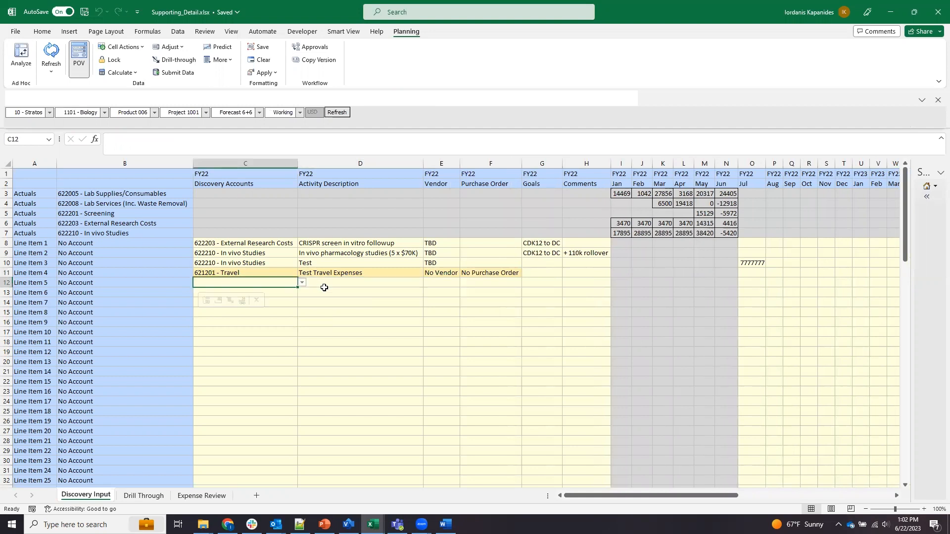
left_click(302, 282)
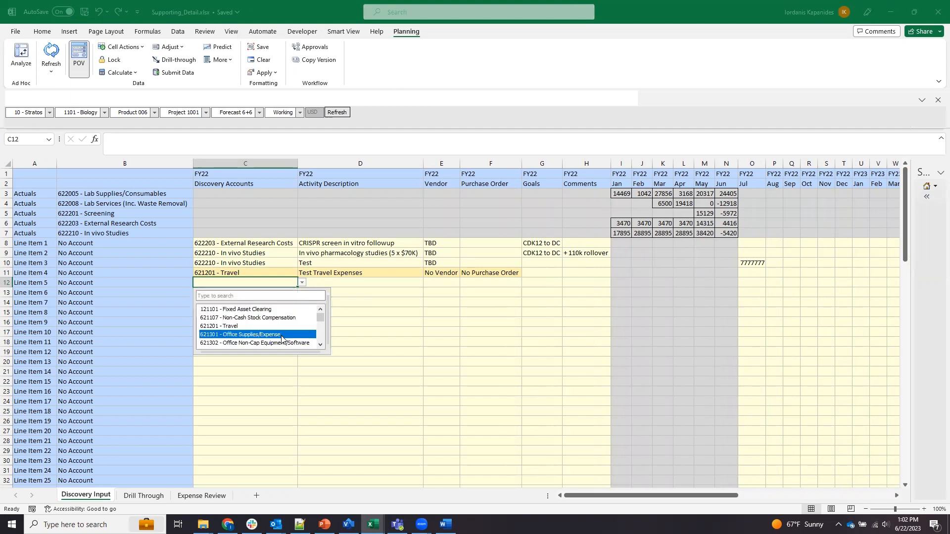
left_click(282, 335)
Enter "Office expenses" as the activity description of Line Item 5
key("Right")
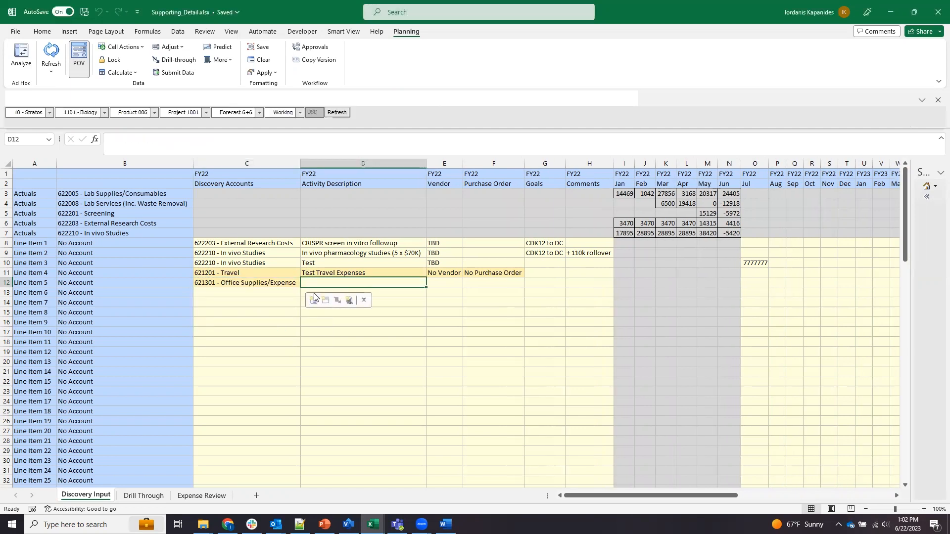
type("Officw")
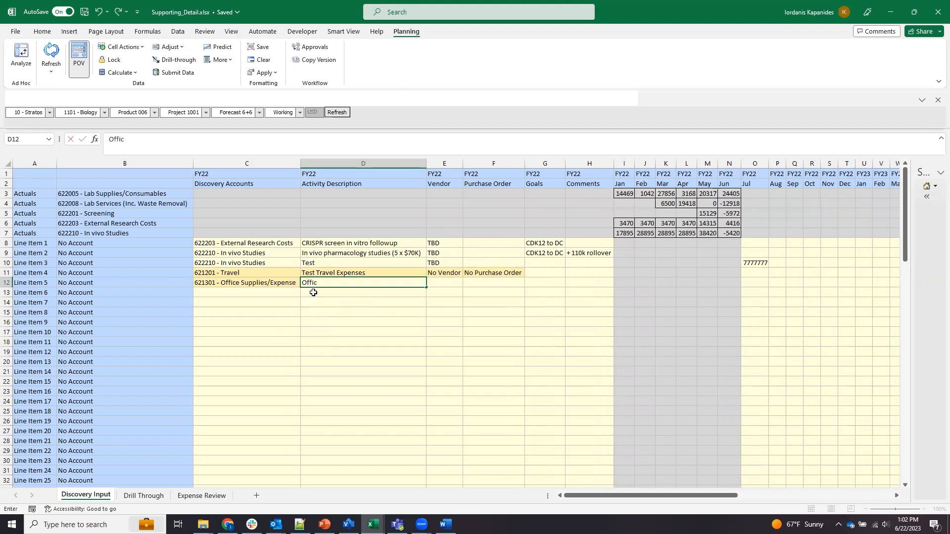
key("BackSpace")
type("e expeneses")
key("BackSpace")
key("BackSpace")
key("BackSpace")
type("ses")
key("Tab")
Enter FY22 amounts for Line Item 4: 99999 in Jul and 9999 in Aug
key("Right")
key("Right")
key("Right")
key("Right")
key("Right")
key("Right")
key("Right")
key("Right")
key("Right")
key("Right")
key("Up")
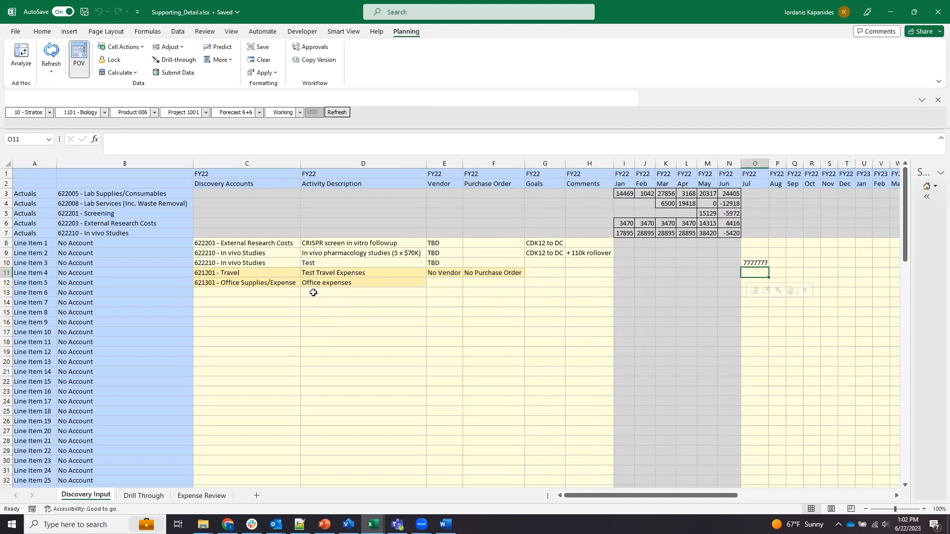
type("99999")
key("Tab")
type("9999")
key("Return")
Enter FY22 amounts of 1000 in both Jul and Aug for Line Item 5
type("1000")
key("Tab")
type("0000")
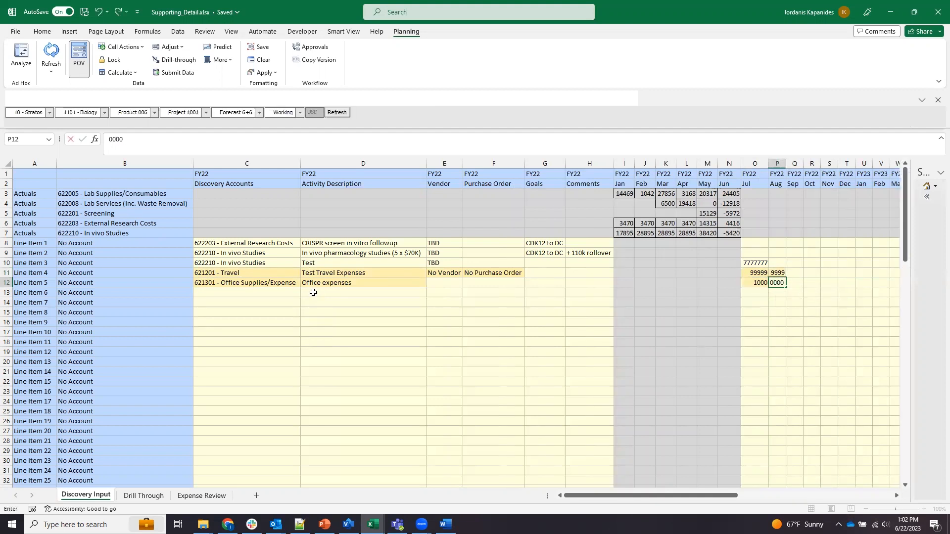
key("BackSpace")
key("BackSpace")
key("BackSpace")
key("BackSpace")
type("1000")
key("Return")
Submit the new line item entries on the Discovery Input form to the planning application
key("Left")
key("Left")
key("Left")
key("Left")
key("Left")
key("Left")
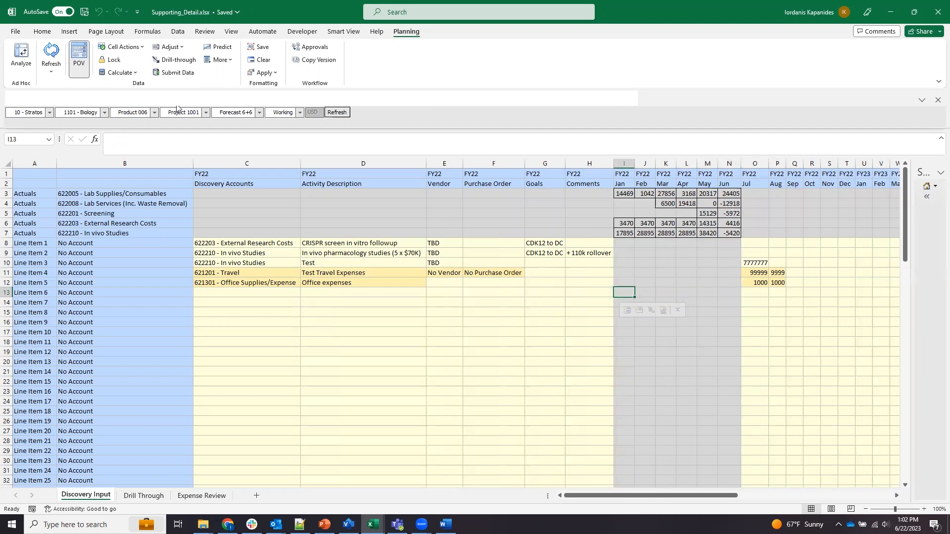
key("Left")
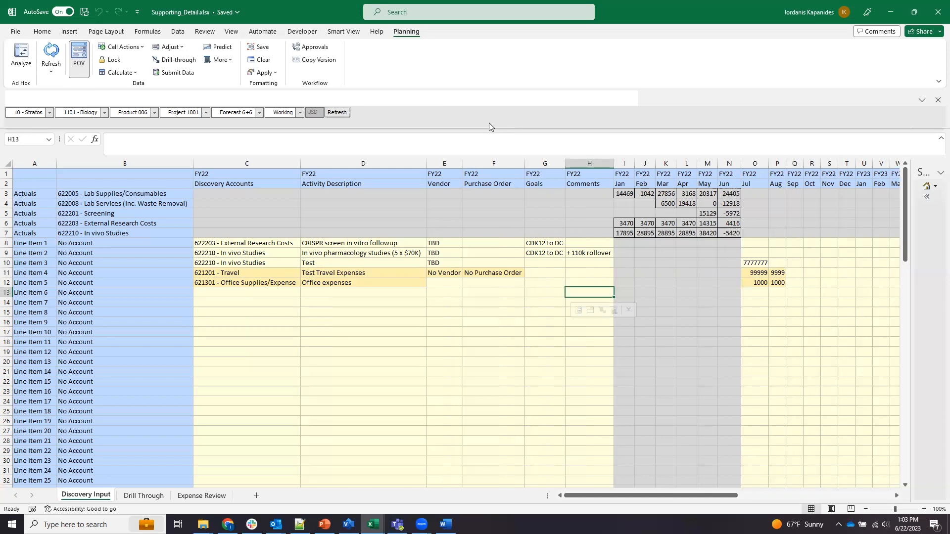
left_click(184, 75)
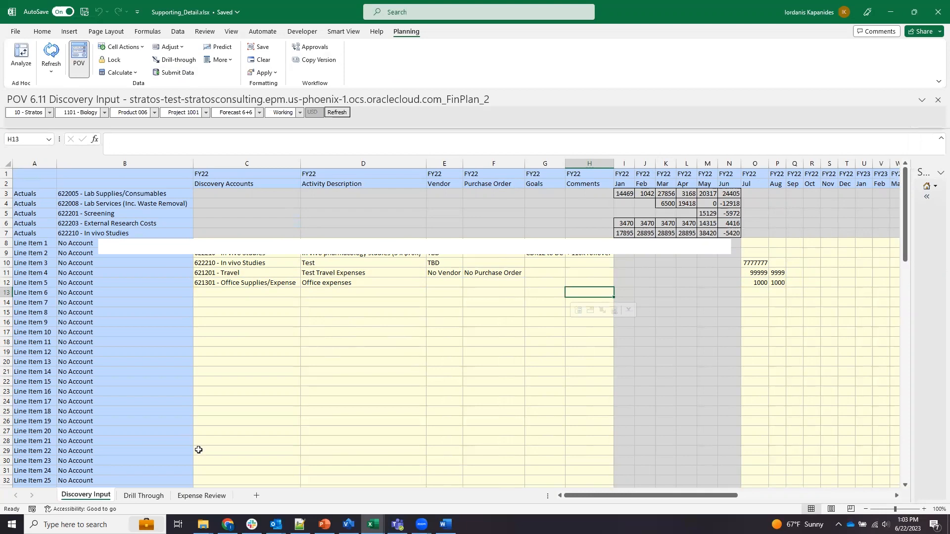
Refresh the Expense Review form so it retrieves the newly submitted line items
left_click(201, 495)
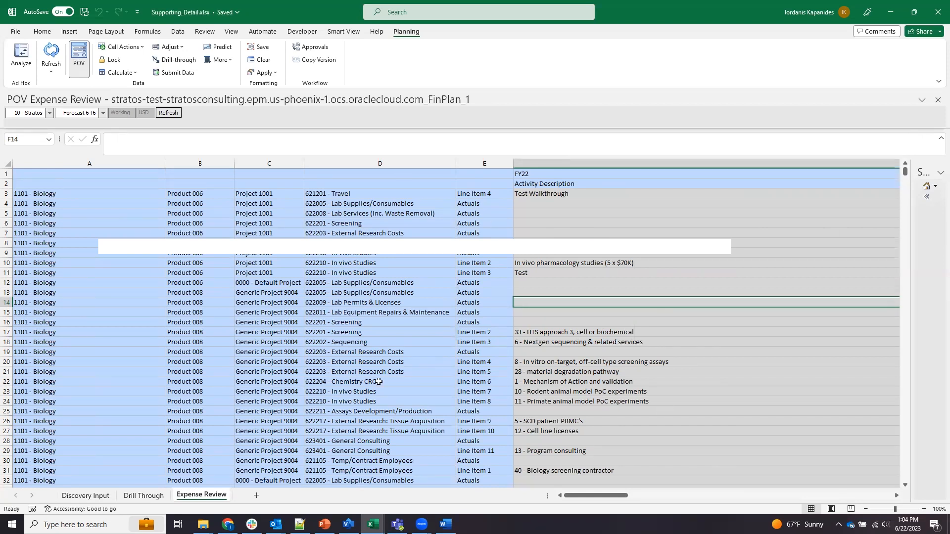
left_click(50, 57)
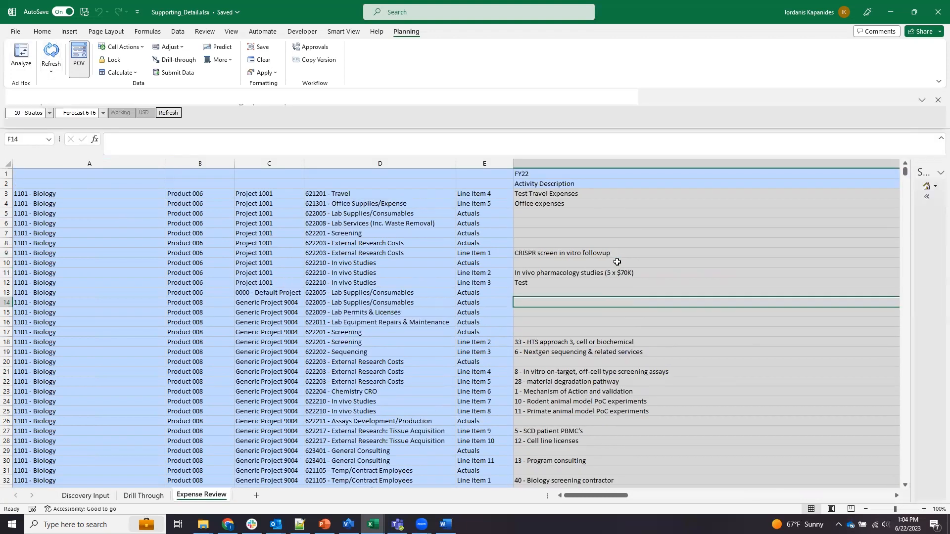
Examine the Travel and Office Supplies/Expense rows on the Expense Review form, including their activity description, vendor and purchase order details
left_click(350, 196)
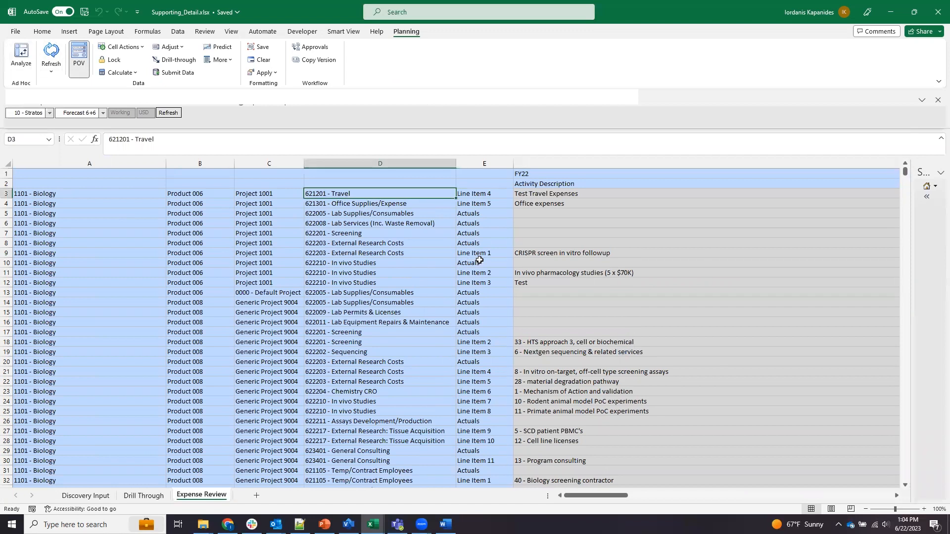
key("Down")
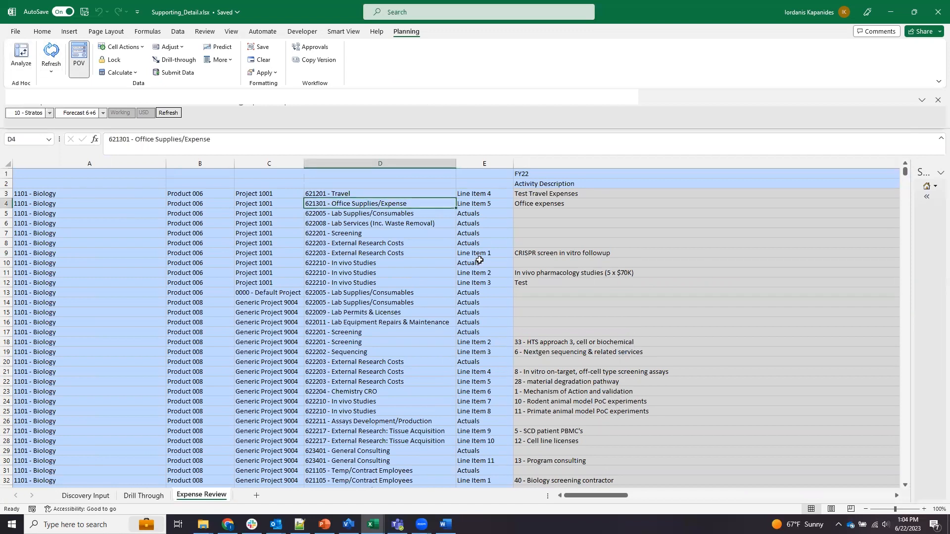
key("Right")
key("Right")
key("Right")
key("Right")
key("Right")
key("Left")
key("Left")
key("Left")
key("Up")
key("Right")
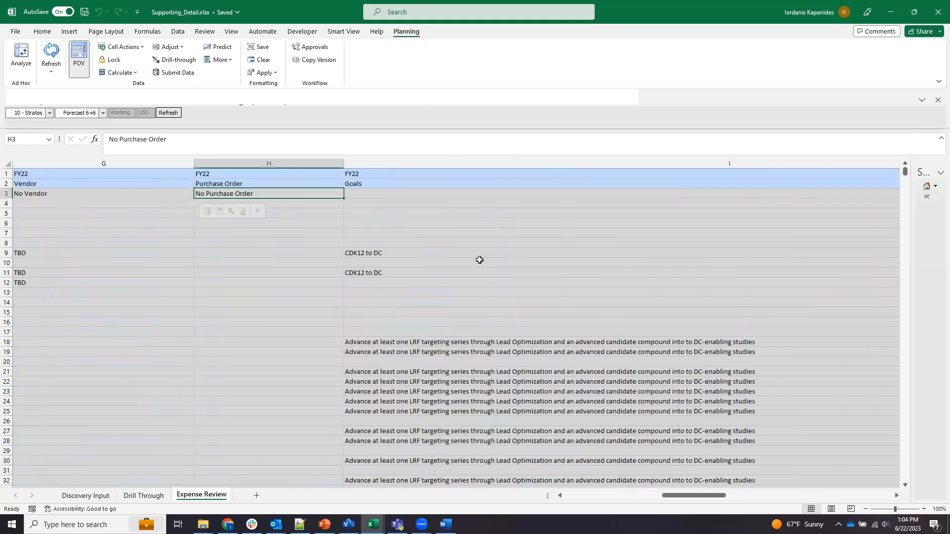
Check the FY22 Jul and Aug forecast amounts in the Travel and Office Supplies/Expense rows
key("Right")
key("Right")
key("Right")
key("Right")
key("Right")
key("Right")
key("Right")
key("Right")
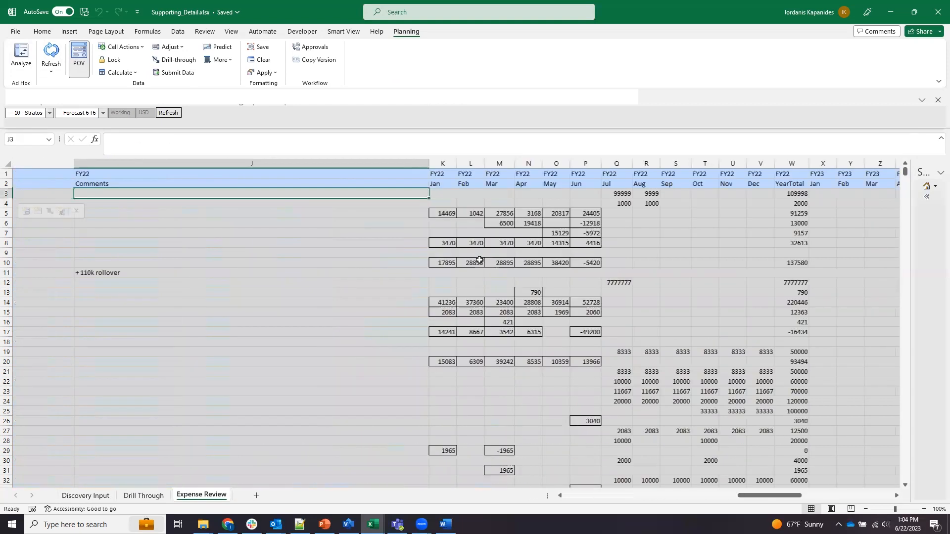
key("Right")
key("Right")
key("Down")
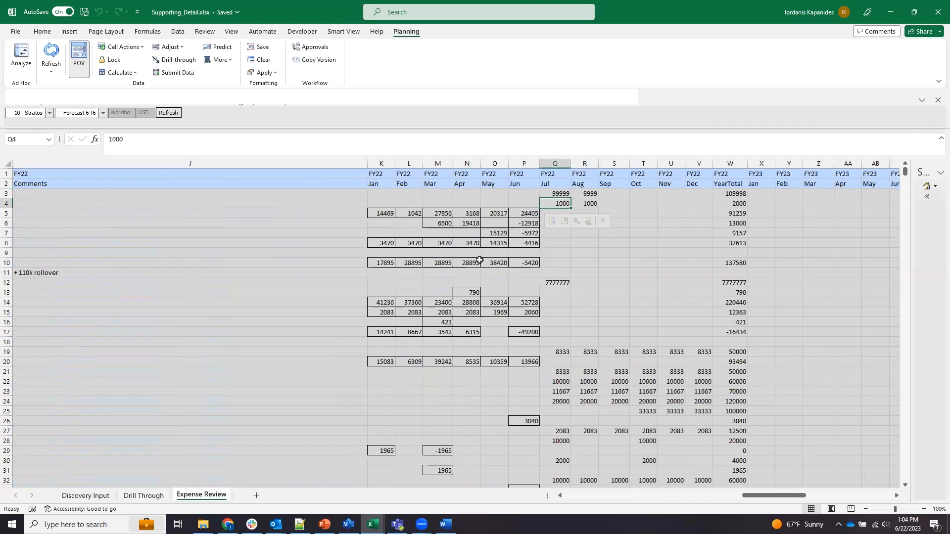
key("Right")
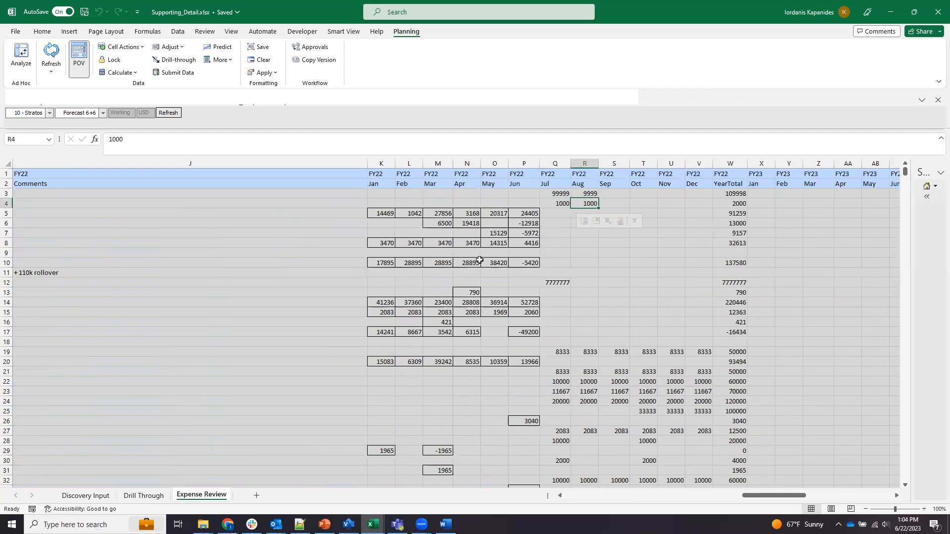
Examine the Actuals rows for Lab Supplies/Consumables and Lab Services around the Jun to Jul changeover from actual to forecast months
key("Down")
key("Down")
key("Right")
key("Right")
key("Right")
key("Left")
key("Left")
key("Left")
key("Left")
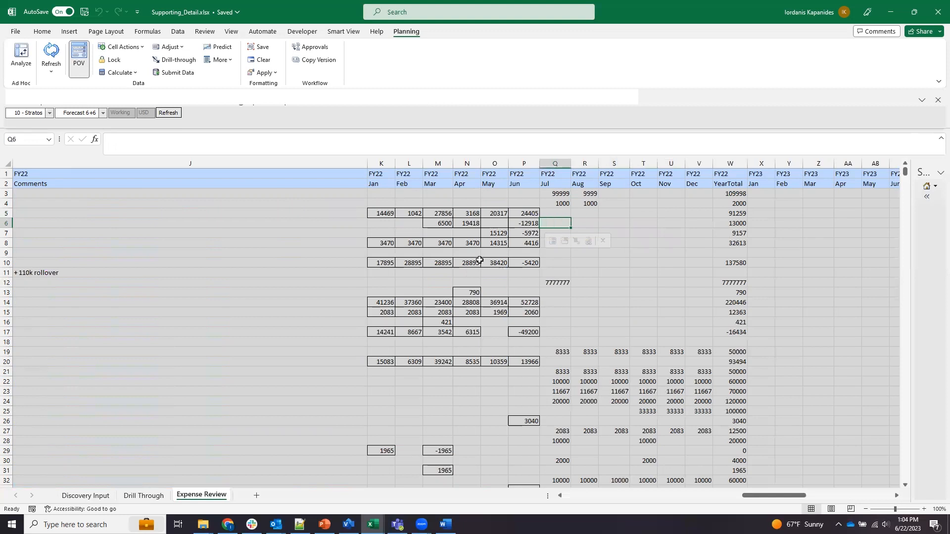
key("Left")
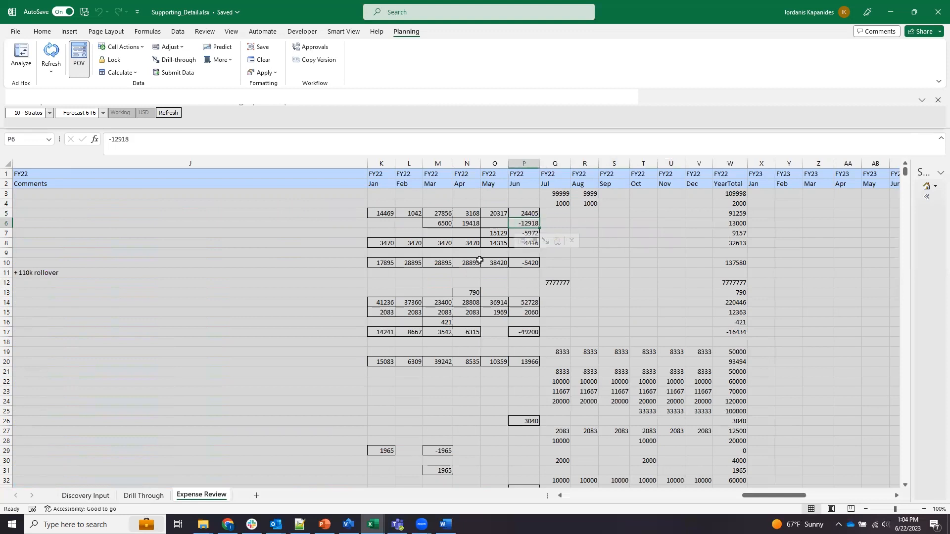
key("Up")
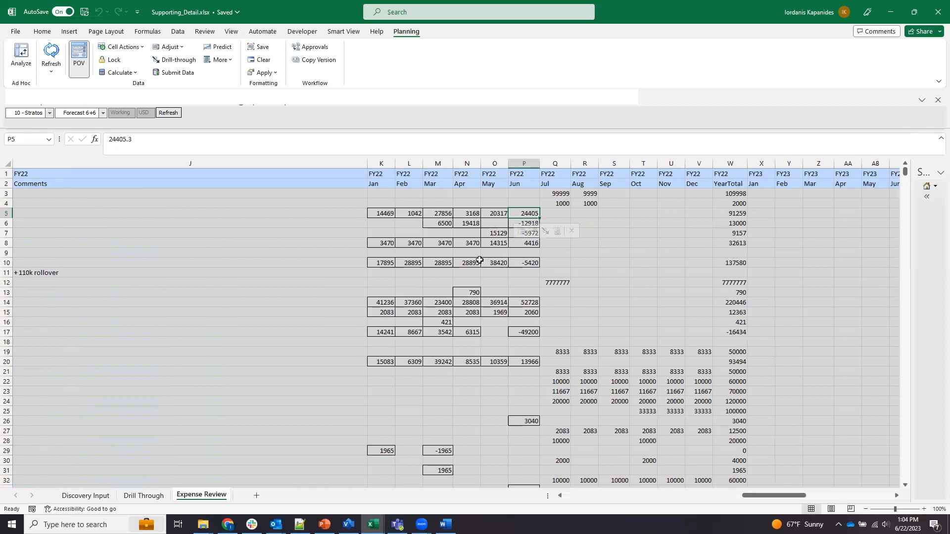
key("Right")
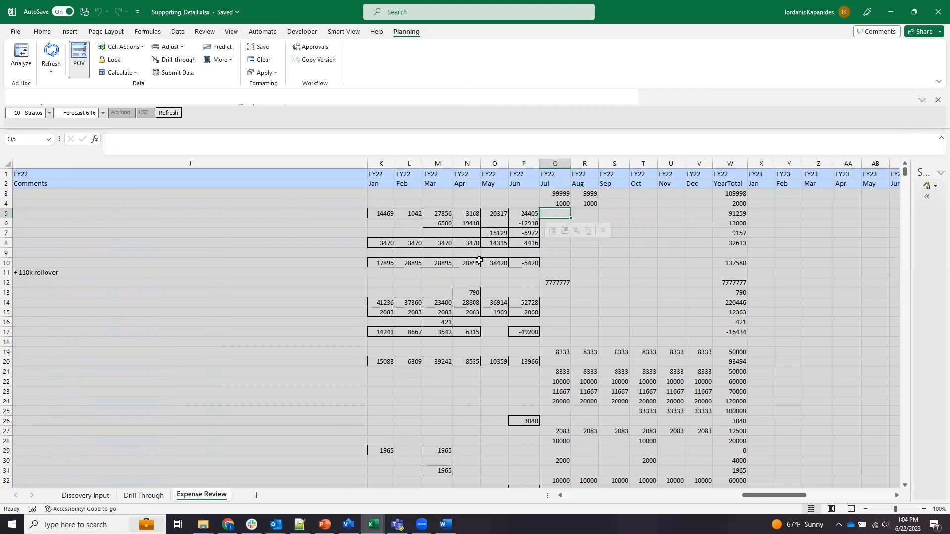